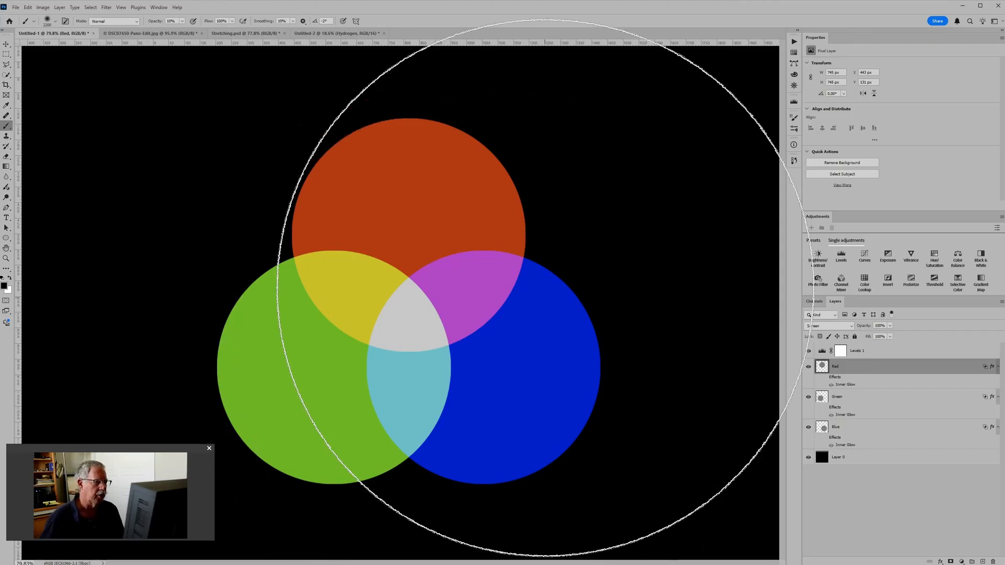
Raise the red channel's midtone value to 3.40 in the Levels 1 adjustment layer above the coloured circles.
{"action": "key", "text": "h"}
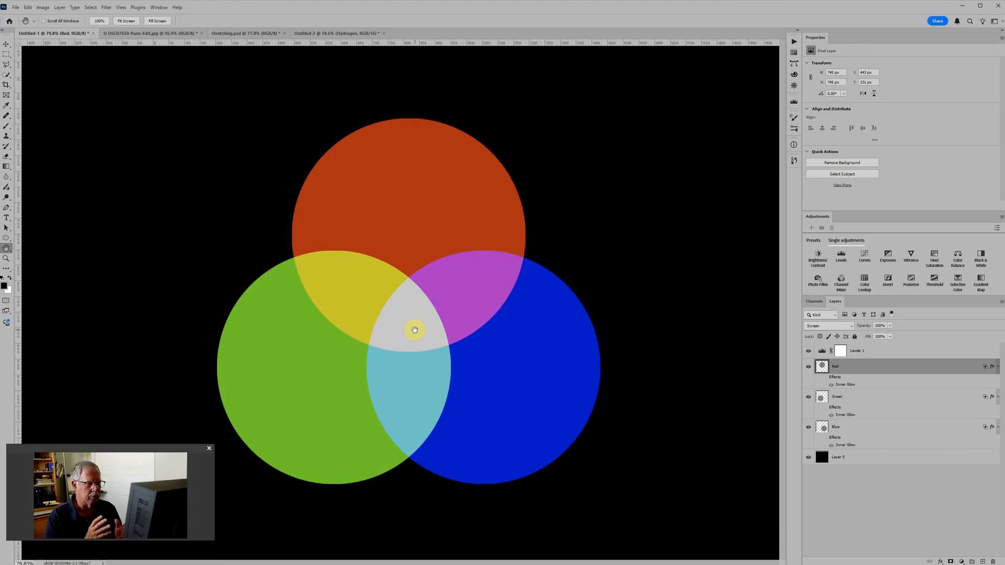
{"action": "left_click", "coordinate": [918, 352]}
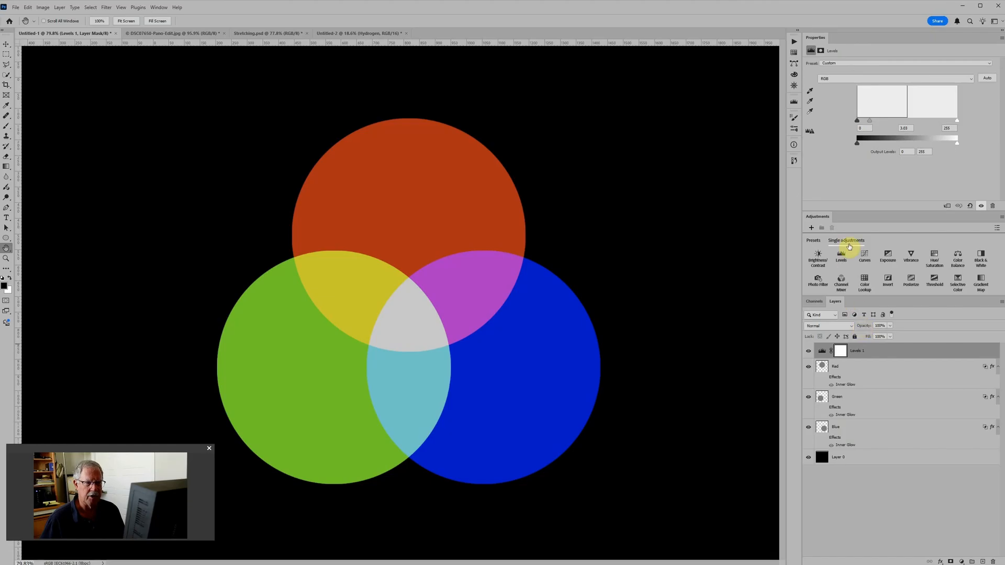
{"action": "left_click", "coordinate": [838, 78]}
{"action": "left_click", "coordinate": [840, 87]}
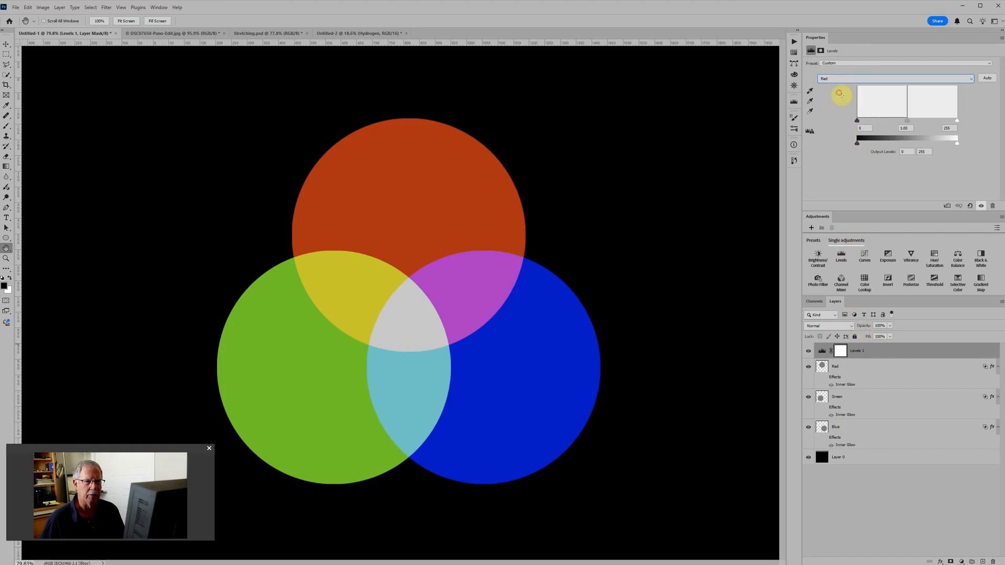
{"action": "left_click_drag", "start_coordinate": [908, 122], "coordinate": [867, 126]}
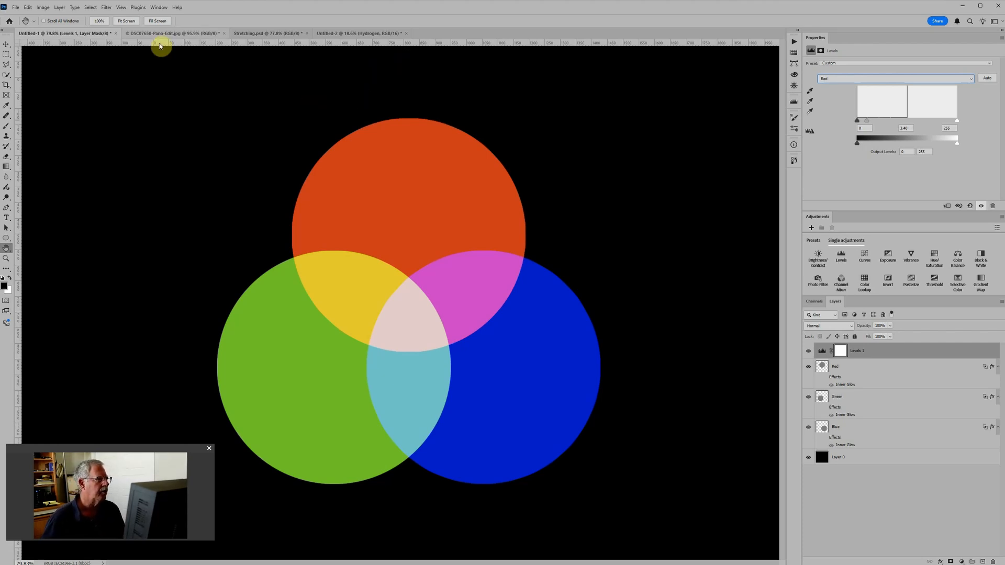
In the stone ruin panorama, duplicate the Background layer and apply the Average blur filter to the copy.
{"action": "left_click", "coordinate": [184, 34]}
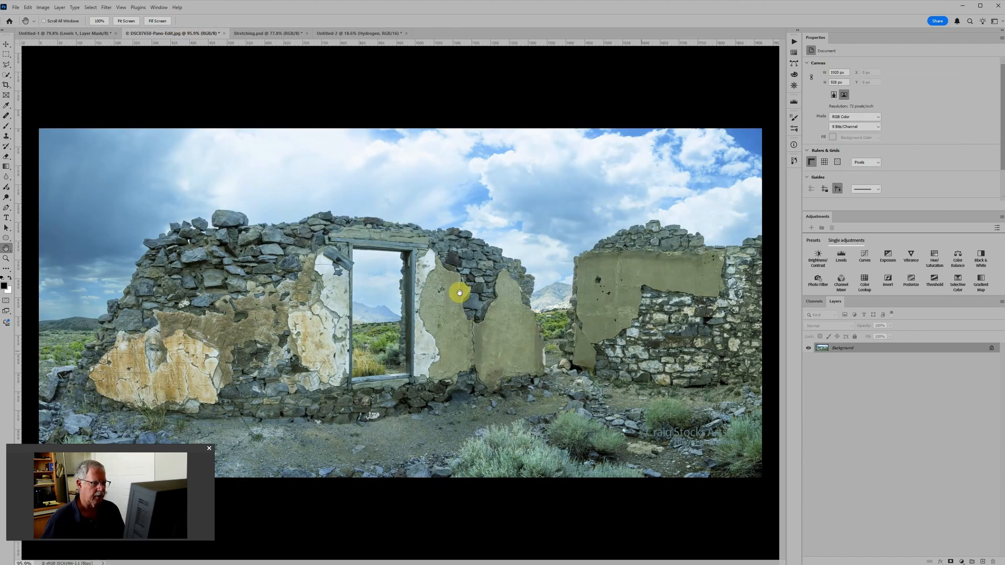
{"action": "scroll", "coordinate": [873, 364], "scroll_direction": "up", "scroll_amount": 2}
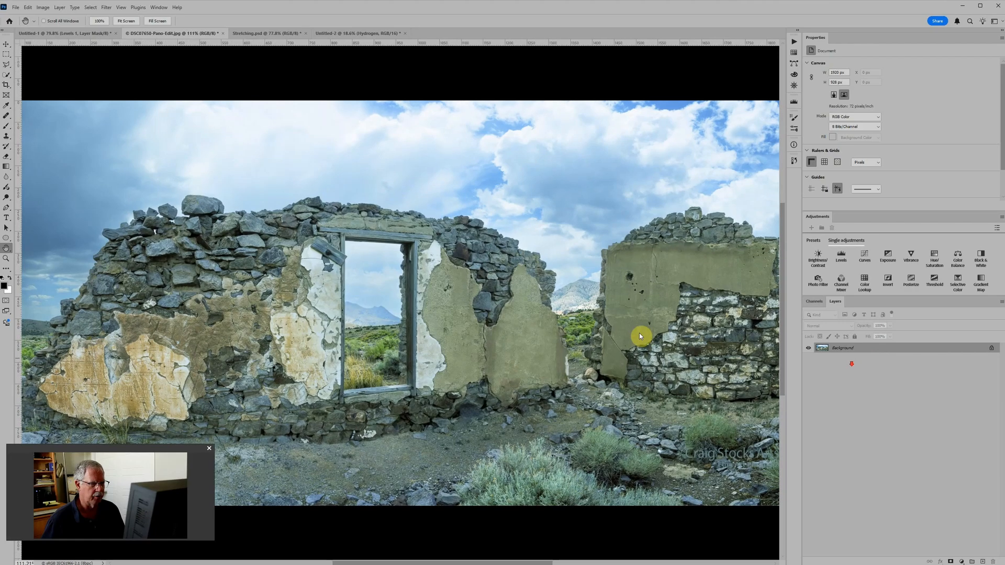
{"action": "scroll", "coordinate": [639, 333], "scroll_direction": "down", "scroll_amount": 2}
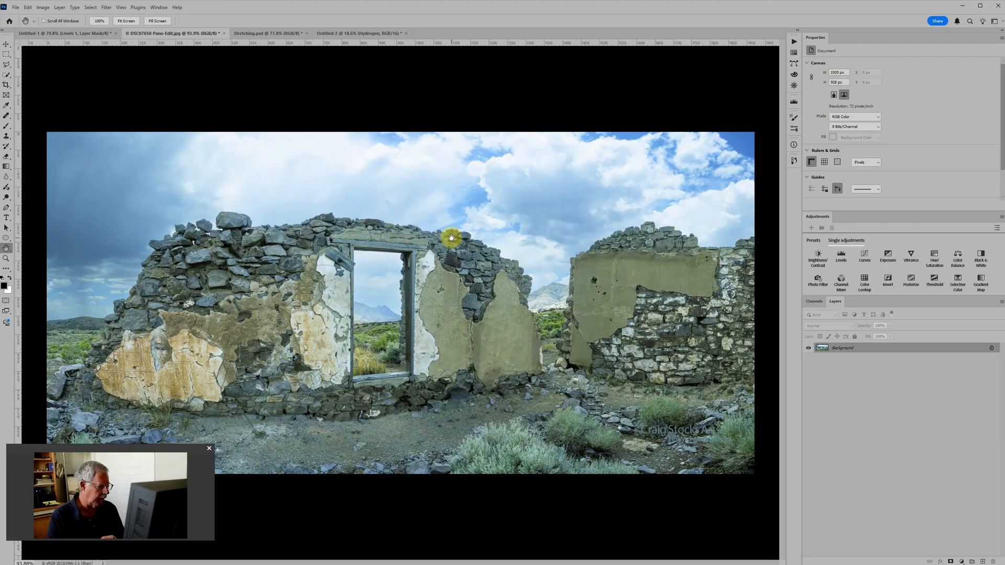
{"action": "key", "text": "ctrl+j"}
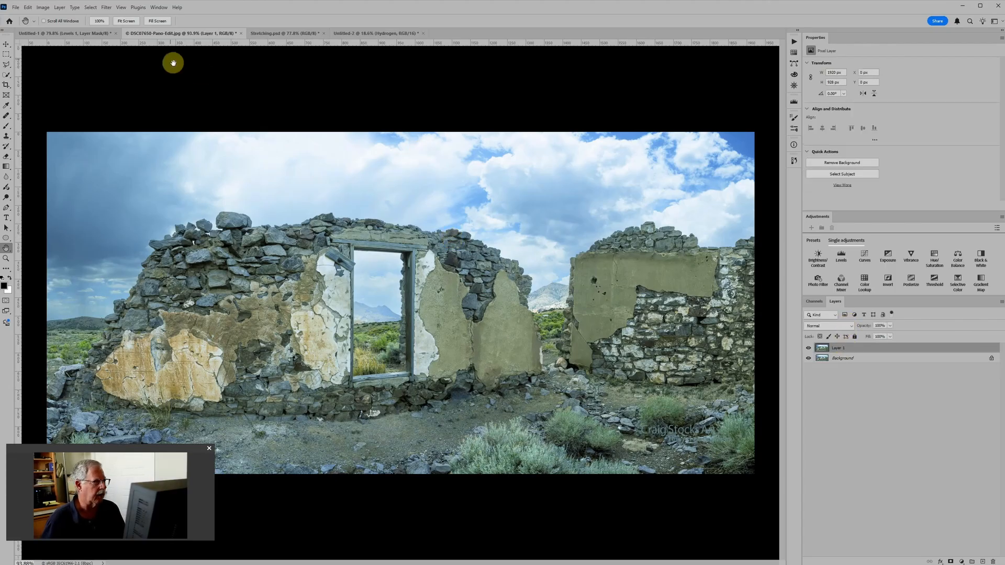
{"action": "left_click", "coordinate": [106, 8]}
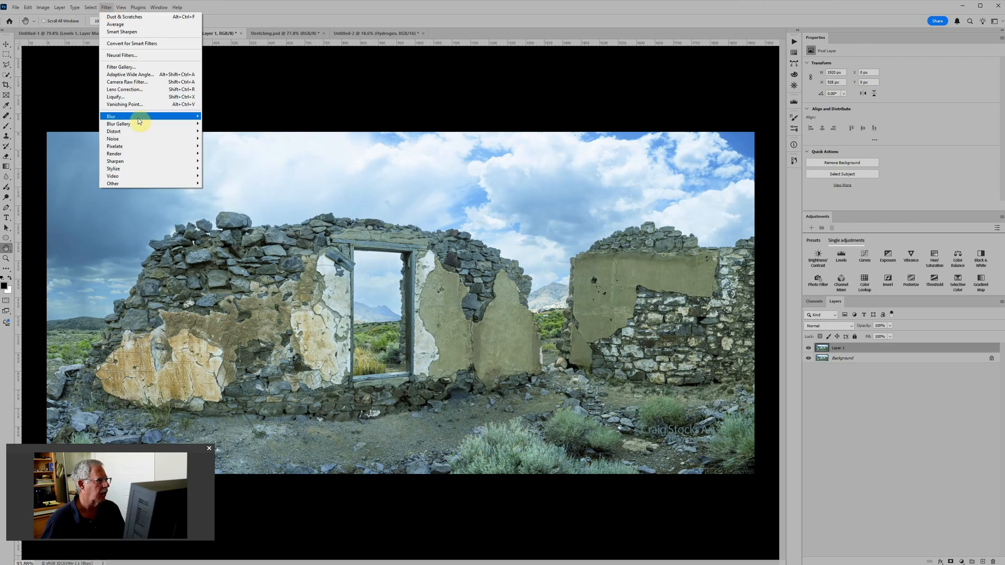
{"action": "mouse_move", "coordinate": [140, 116]}
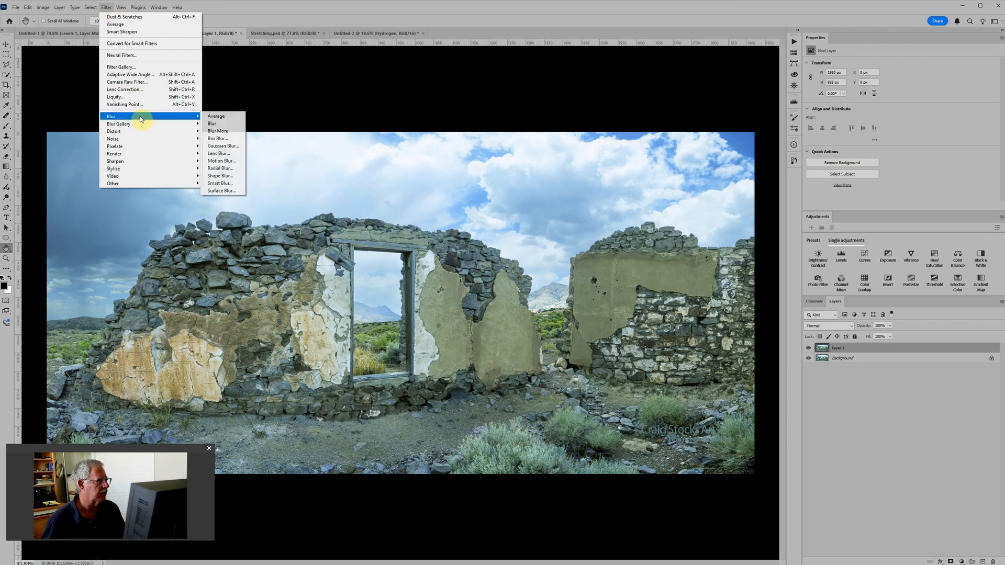
{"action": "left_click", "coordinate": [224, 116]}
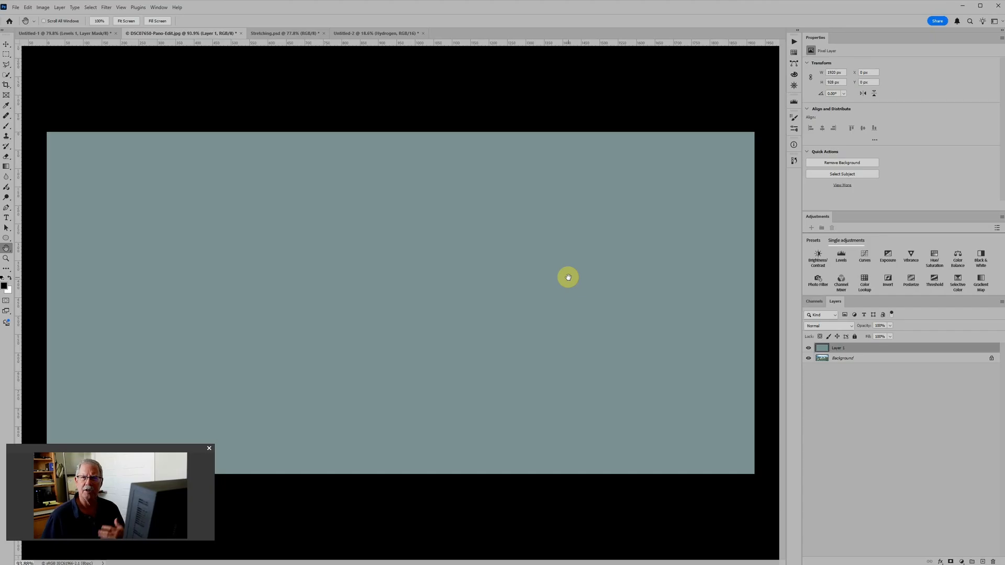
Toggle the averaged layer's visibility to compare its flat colour with the original ruin photo.
{"action": "left_click", "coordinate": [809, 348]}
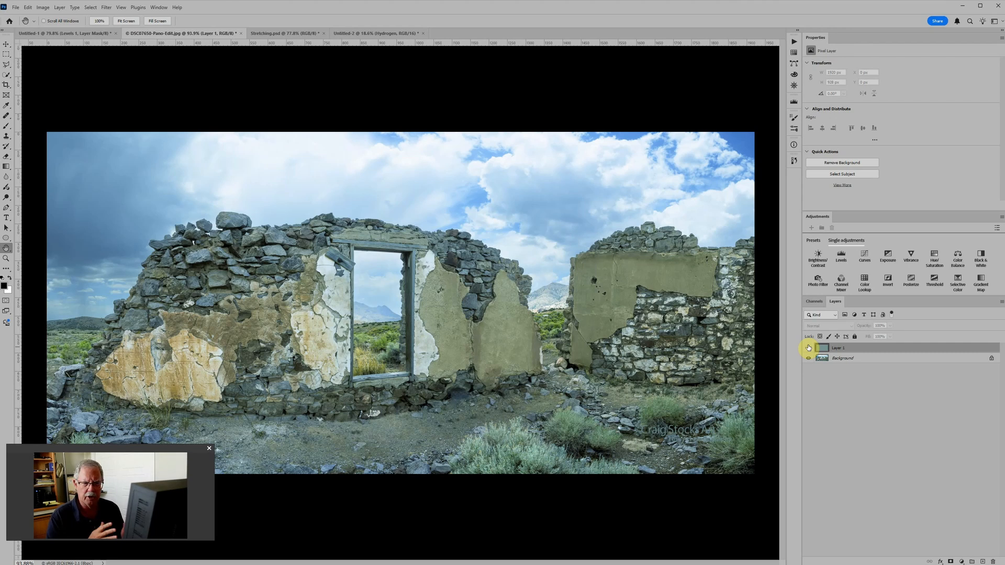
{"action": "left_click", "coordinate": [808, 348]}
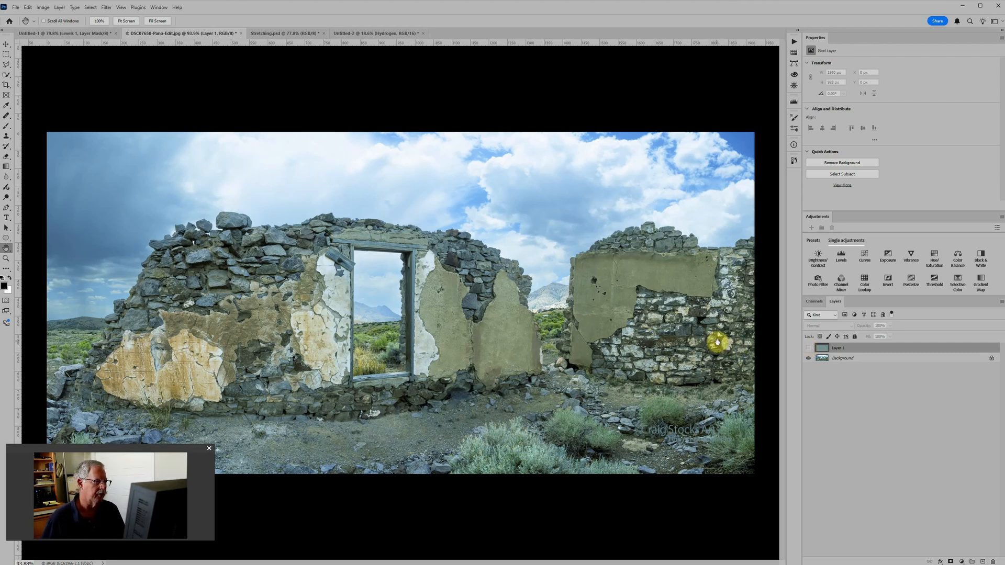
{"action": "left_click", "coordinate": [809, 347]}
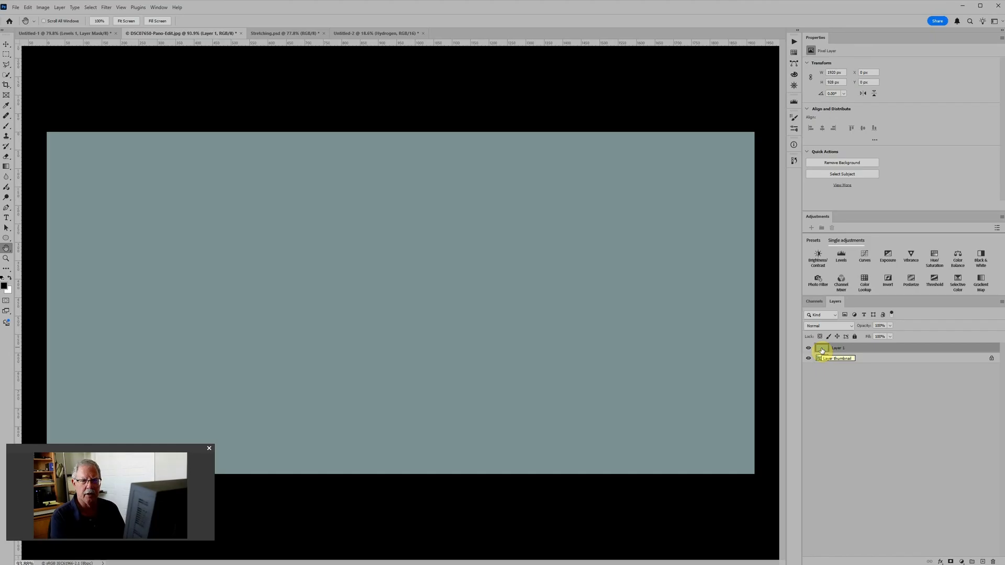
Invert the averaged layer, set its blend mode to Overlay, and compare the photo with and without it.
{"action": "key", "text": "ctrl+i"}
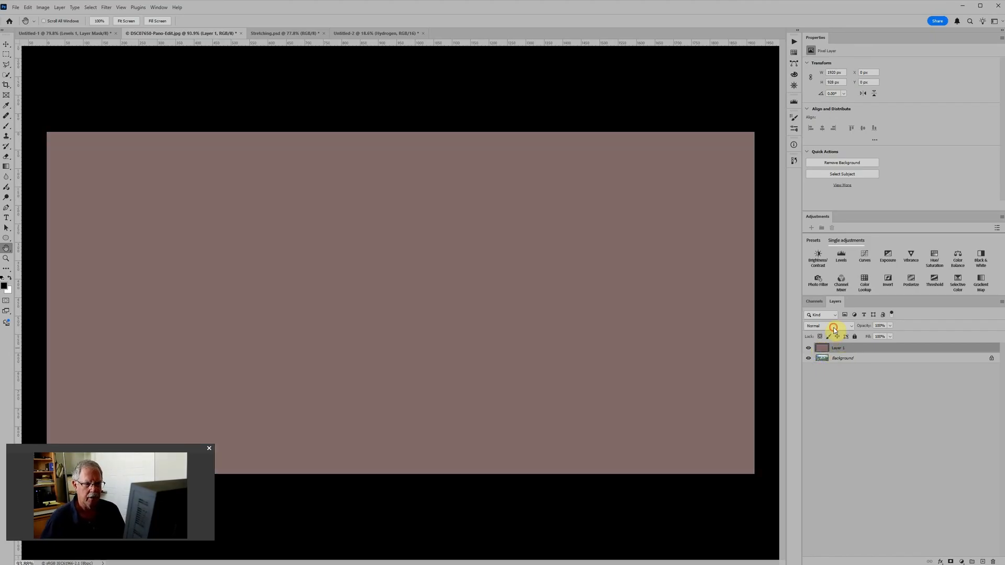
{"action": "left_click", "coordinate": [834, 330]}
{"action": "left_click", "coordinate": [825, 433]}
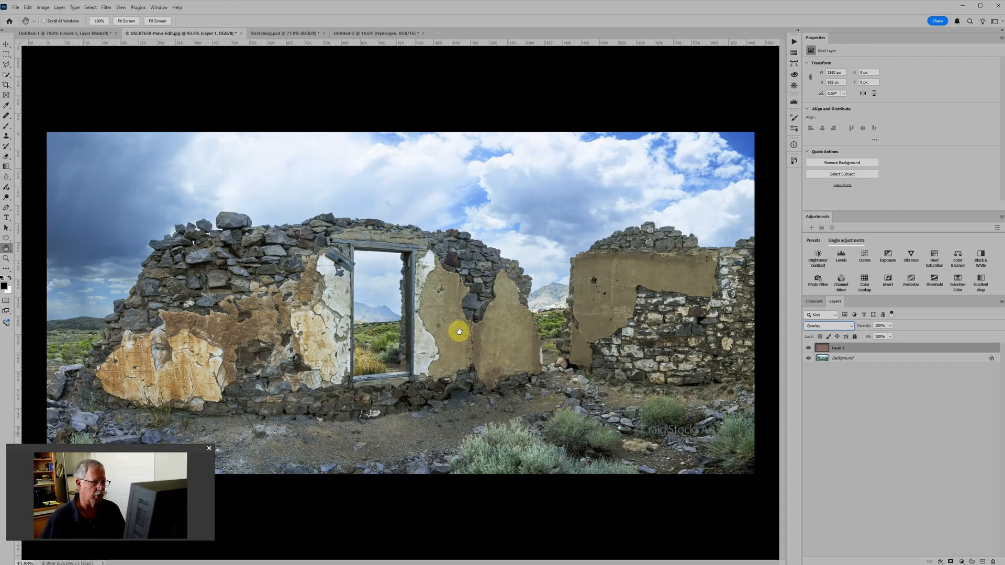
{"action": "left_click", "coordinate": [809, 350]}
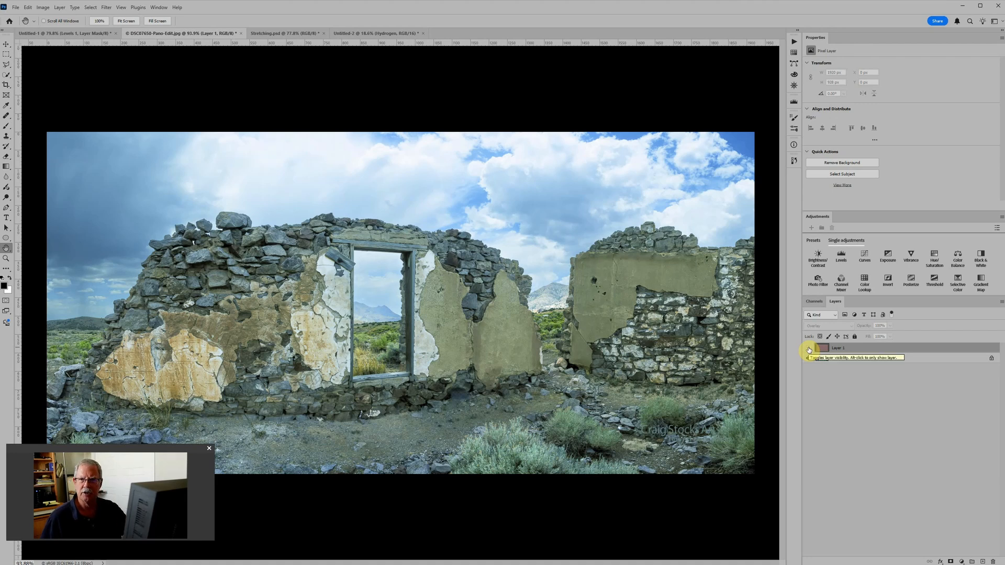
{"action": "left_click", "coordinate": [809, 350]}
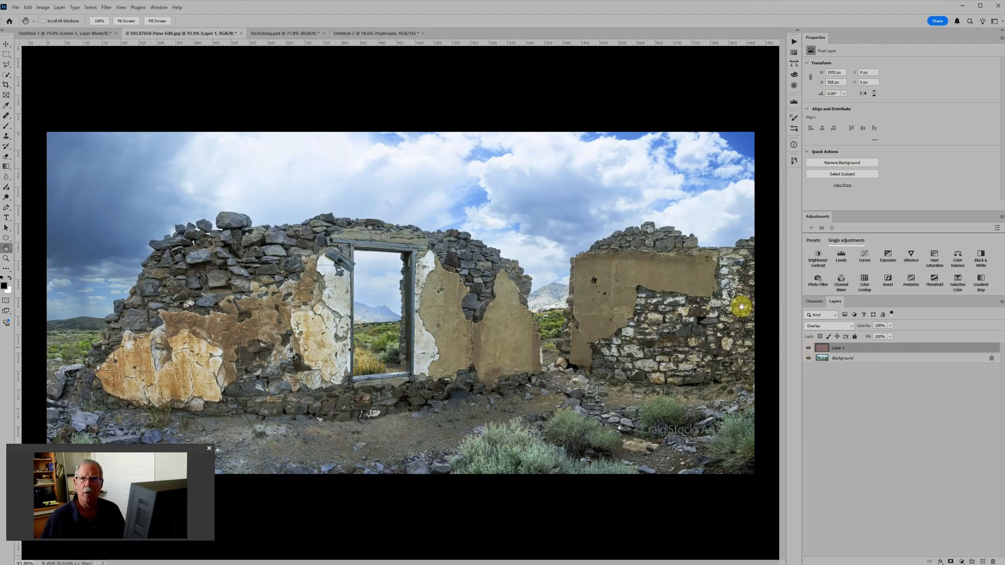
Hide the Overlay layer and add a Curves adjustment, sampling the wooden beam above the window as neutral gray.
{"action": "left_click", "coordinate": [809, 349]}
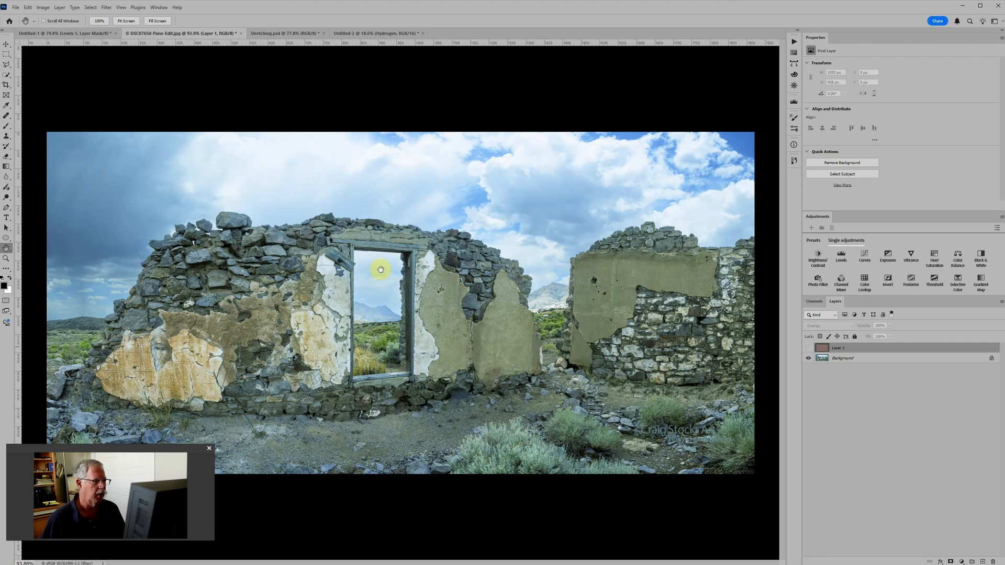
{"action": "left_click", "coordinate": [856, 269]}
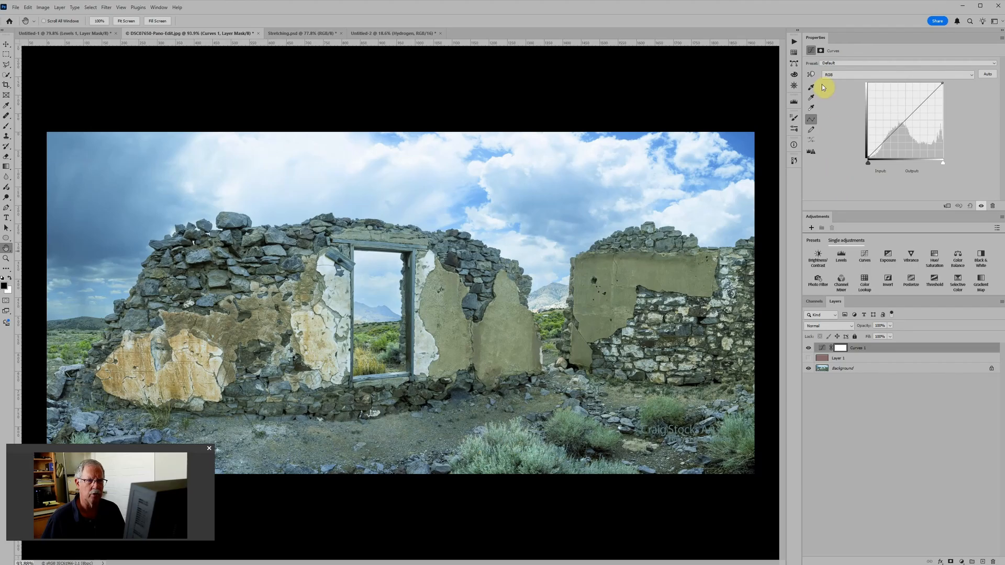
{"action": "left_click", "coordinate": [811, 97]}
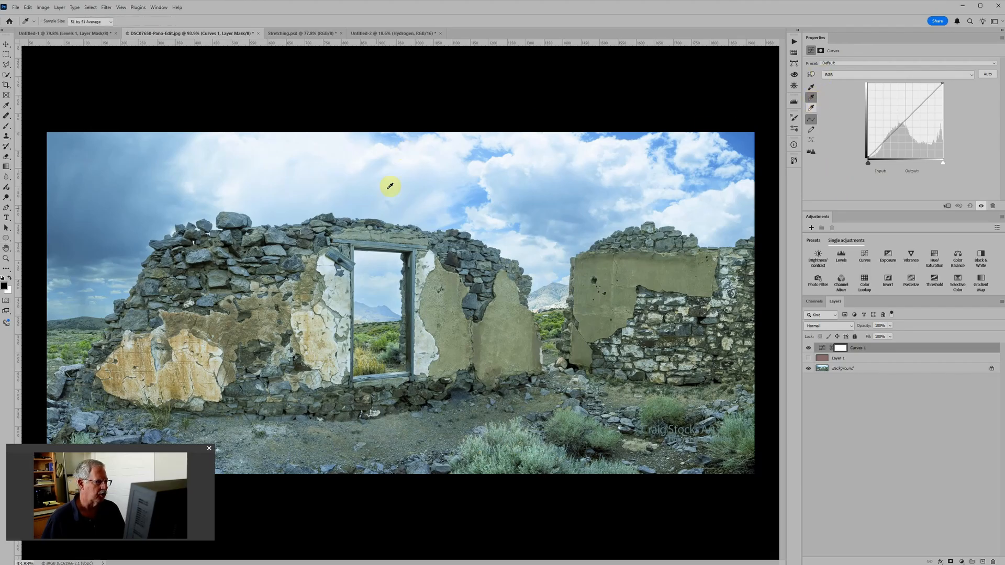
{"action": "left_click", "coordinate": [368, 239]}
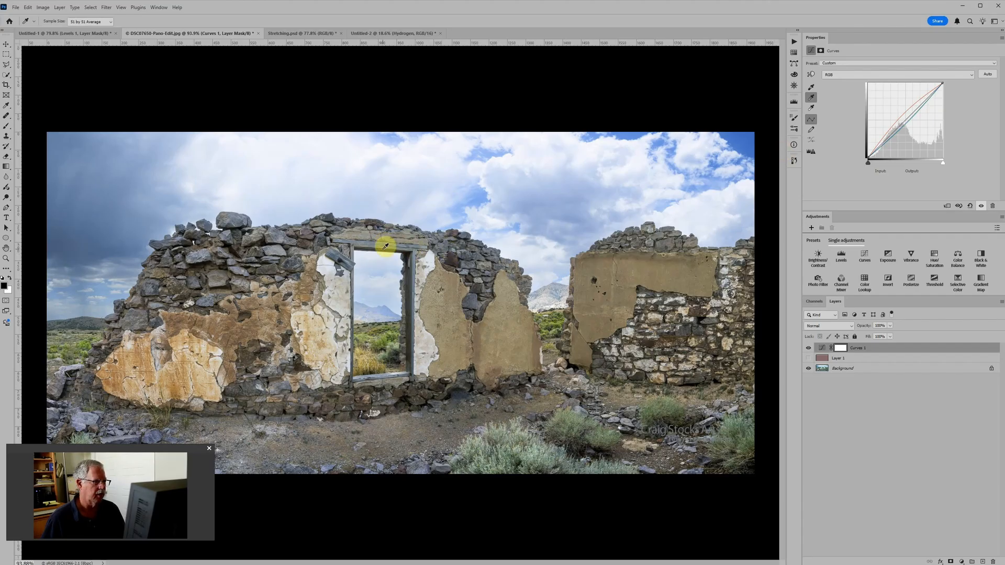
Hide the Curves adjustment and show the Overlay colour layer to compare the two corrections.
{"action": "left_click", "coordinate": [808, 349]}
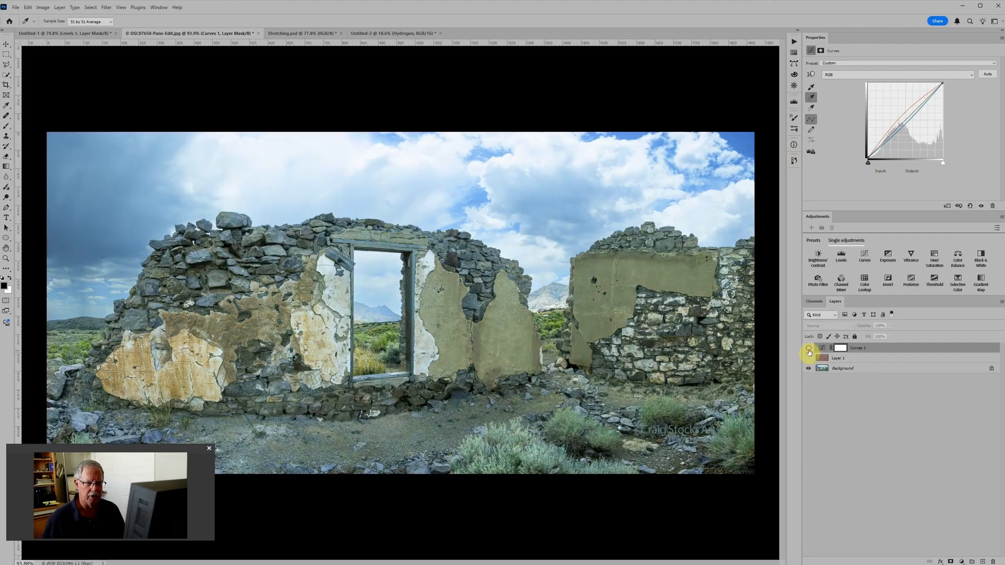
{"action": "left_click", "coordinate": [809, 358]}
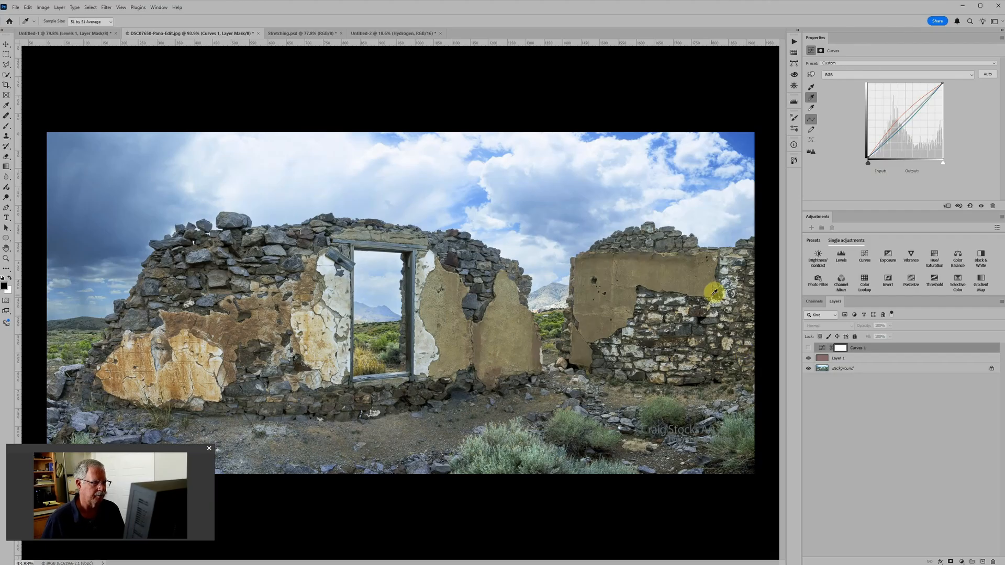
Switch to PixInsight, apply the SCC_Mono_RGB colour calibration process to Image04, and close its White Balance Functions graphs.
{"action": "mouse_move", "coordinate": [590, 555]}
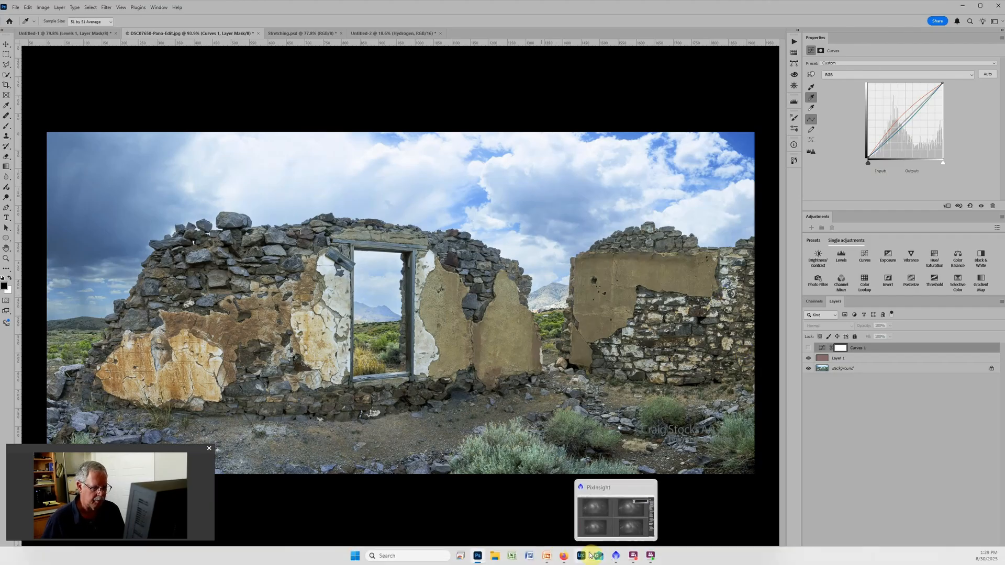
{"action": "left_click", "coordinate": [616, 558]}
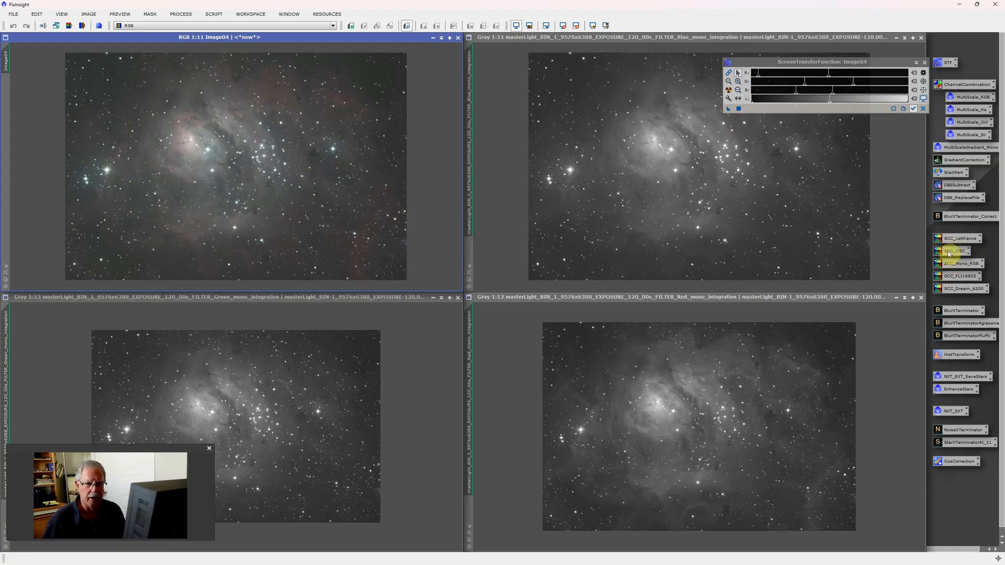
{"action": "left_click", "coordinate": [937, 263]}
{"action": "left_click_drag", "start_coordinate": [937, 263], "coordinate": [366, 157]}
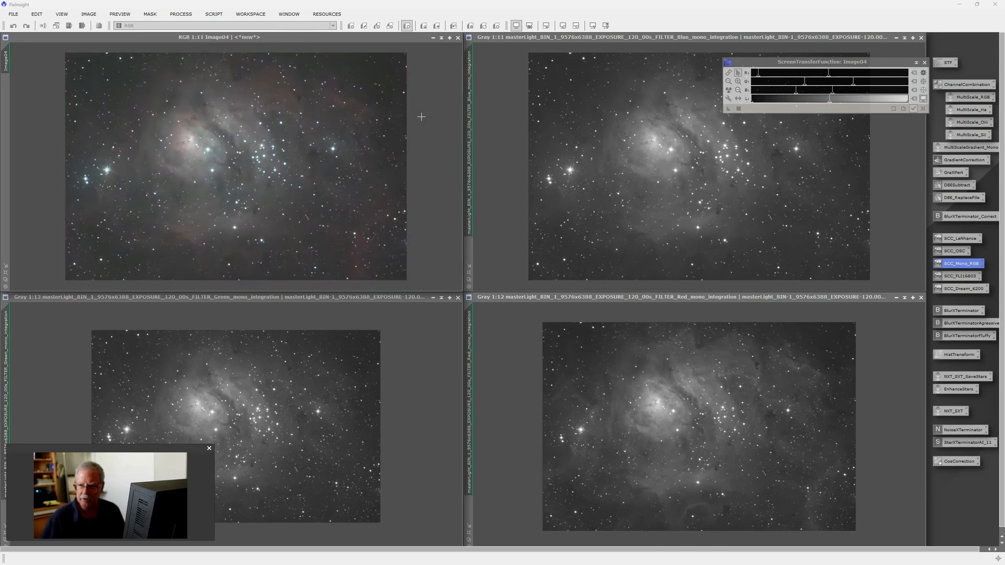
{"action": "left_click_drag", "start_coordinate": [840, 134], "coordinate": [639, 112]}
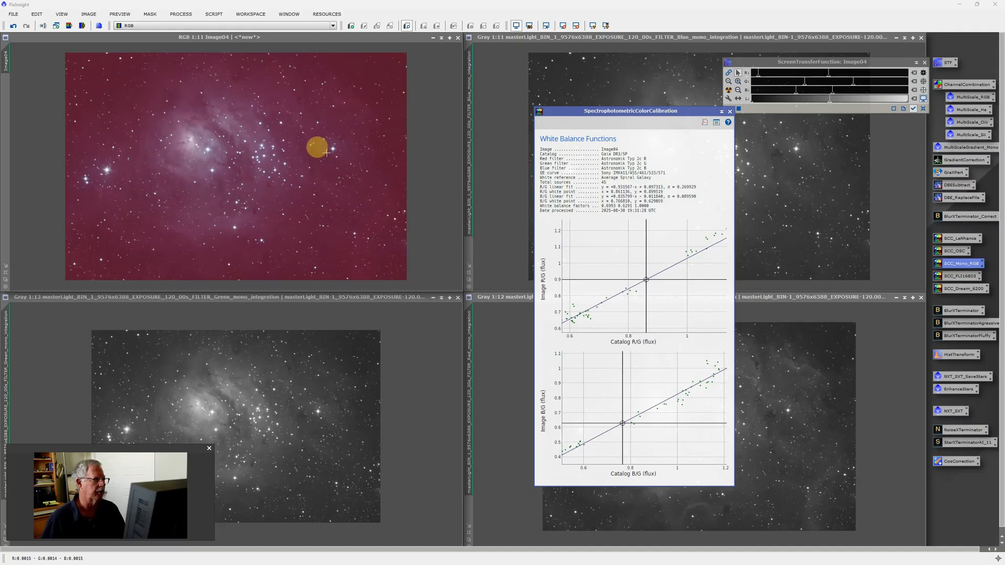
{"action": "left_click", "coordinate": [731, 112]}
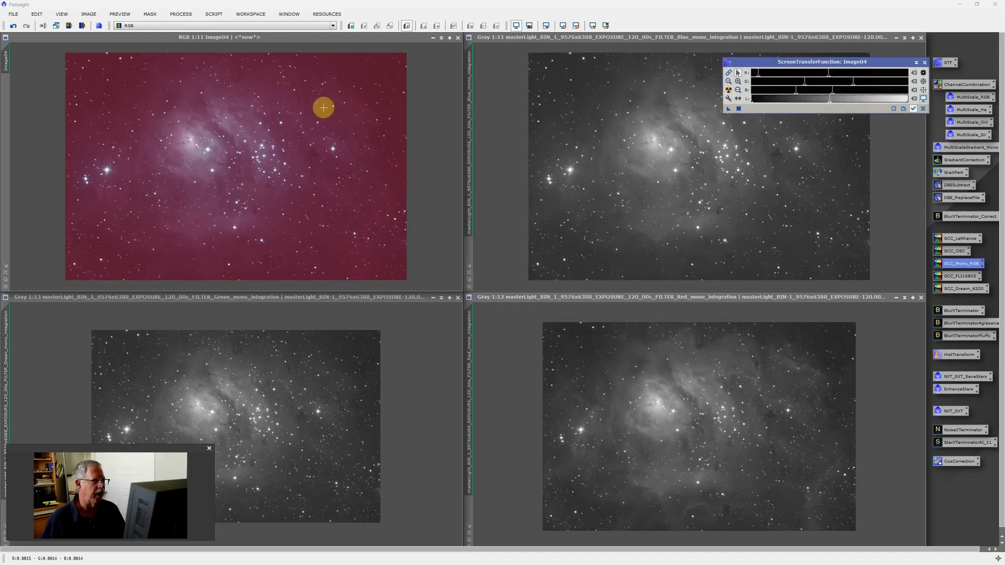
Move the ScreenTransferFunction window and reapply an unlinked auto stretch to the calibrated Image04.
{"action": "left_click_drag", "start_coordinate": [798, 65], "coordinate": [753, 82]}
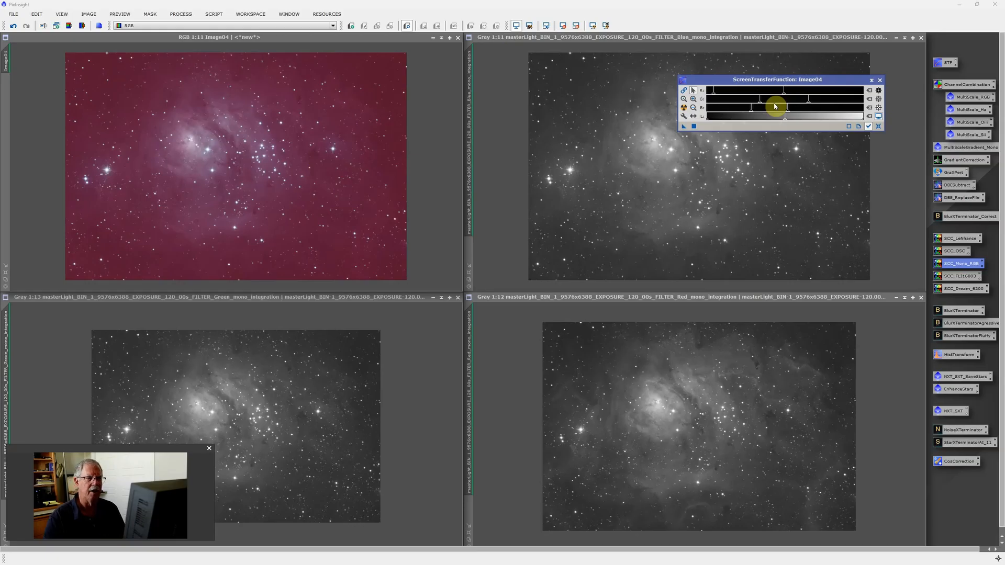
{"action": "left_click", "coordinate": [684, 108]}
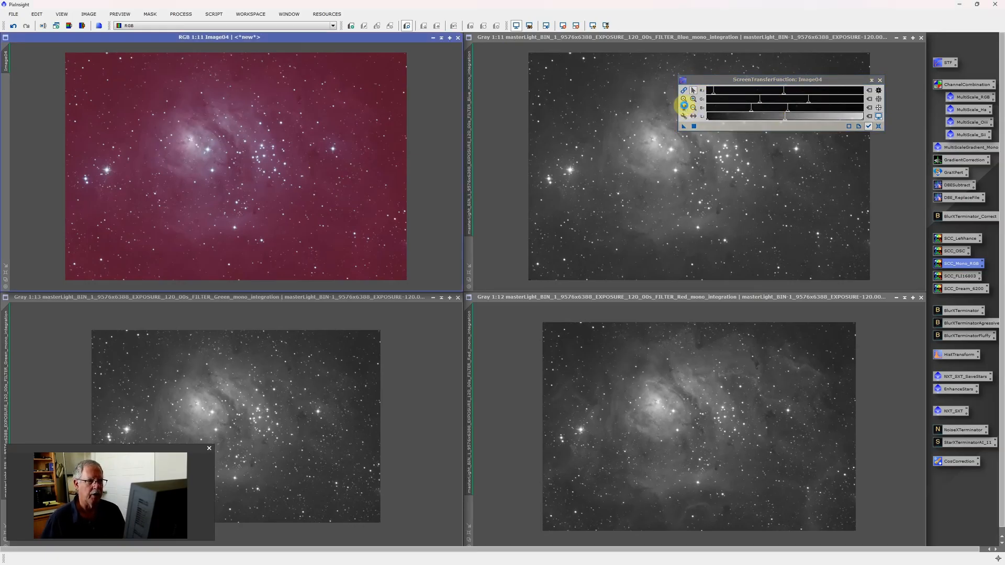
{"action": "left_click", "coordinate": [684, 107]}
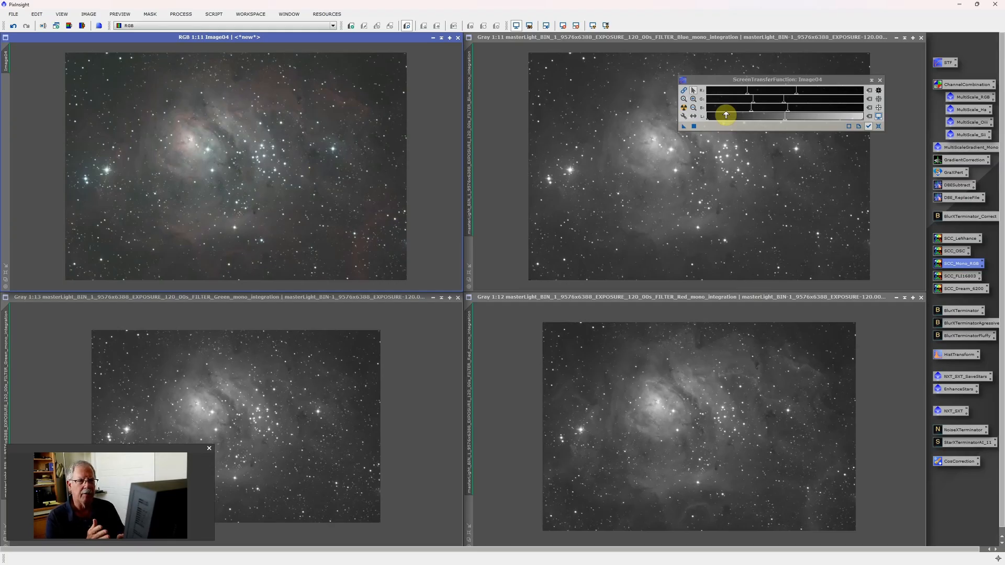
Link the RGB channels in ScreenTransferFunction and auto-stretch Image04 again.
{"action": "left_click", "coordinate": [684, 91]}
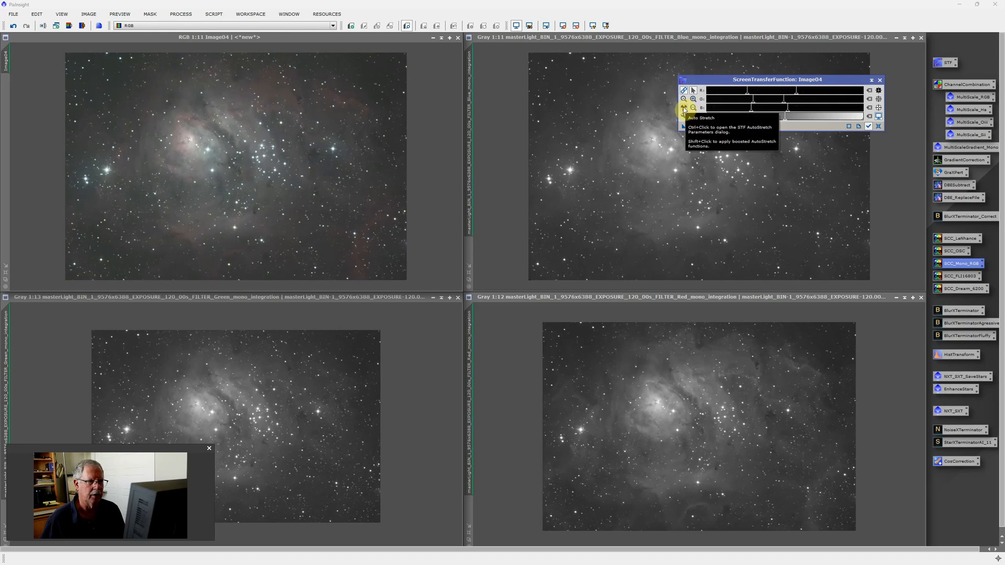
{"action": "left_click", "coordinate": [685, 109]}
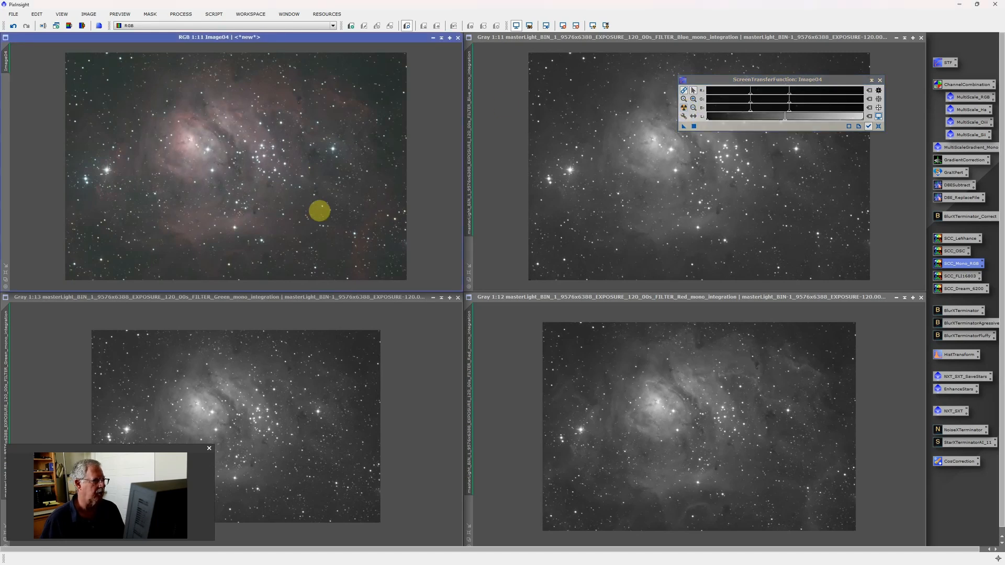